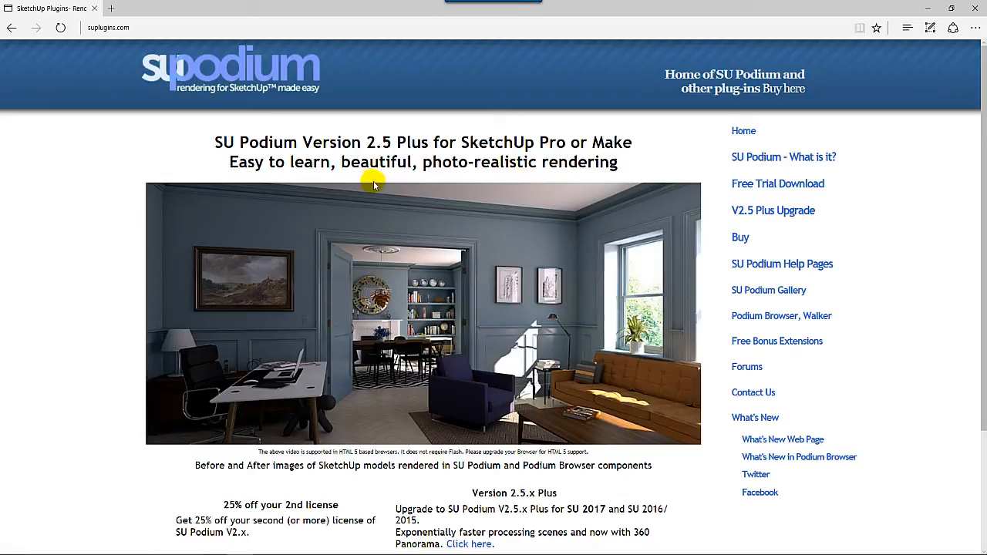
Check the SketchUp versions supported by SU Podium V2.5.x Plus on the home page and open the free trial download page
scroll(374, 184, down, 1)
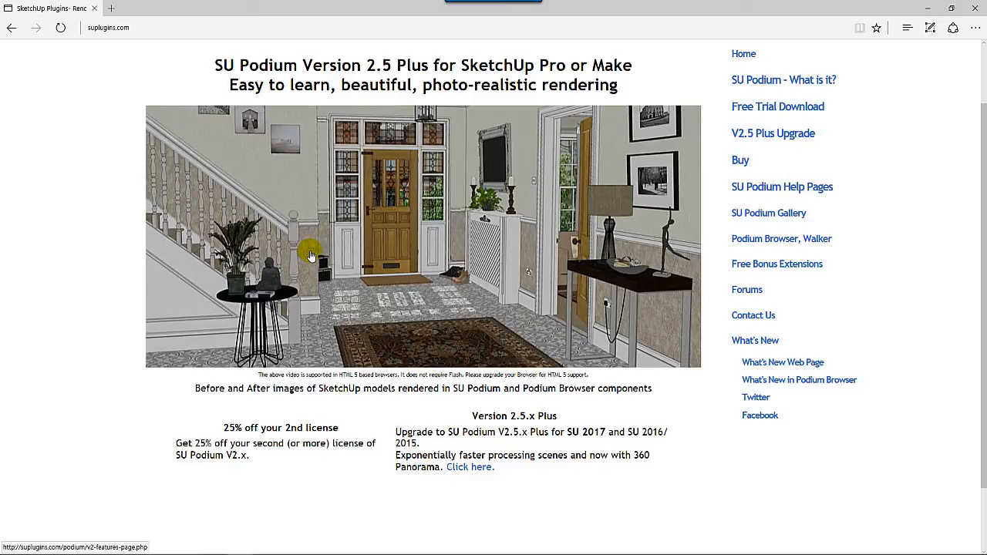
scroll(358, 243, down, 1)
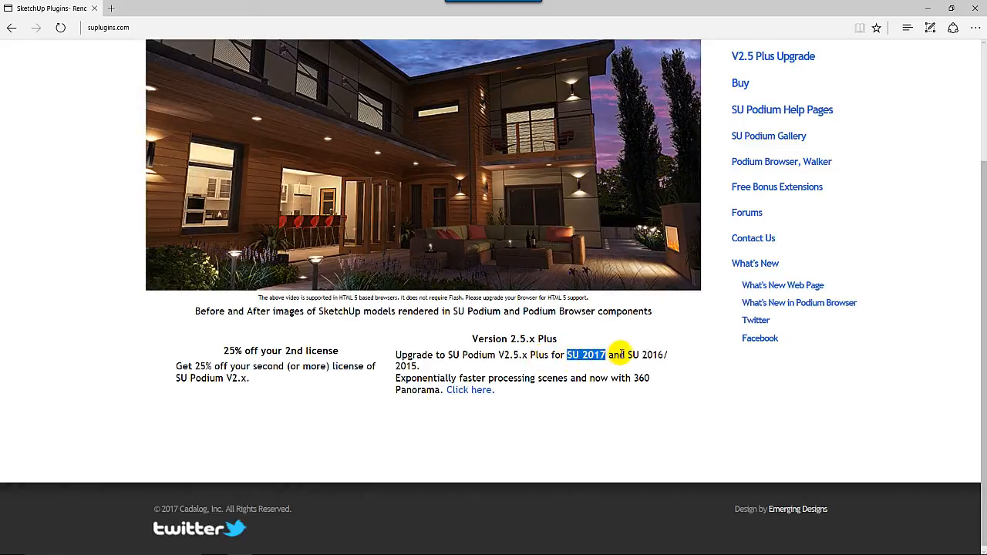
drag(624, 355, 664, 354)
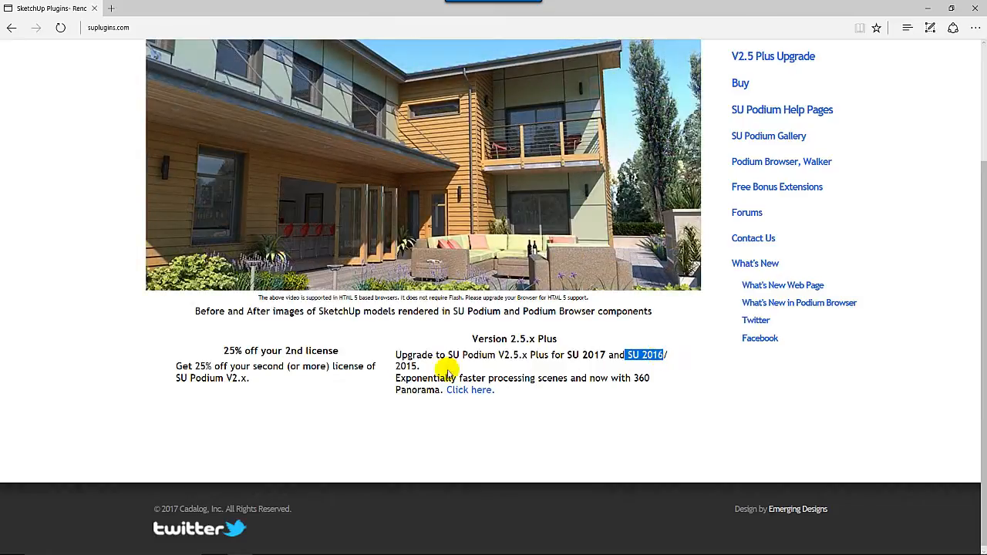
click(417, 367)
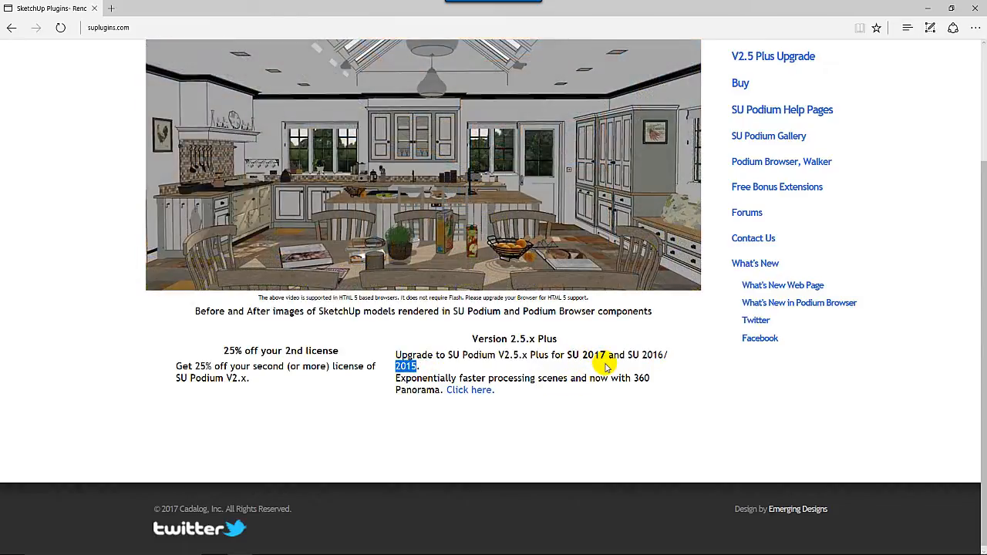
scroll(607, 368, up, 2)
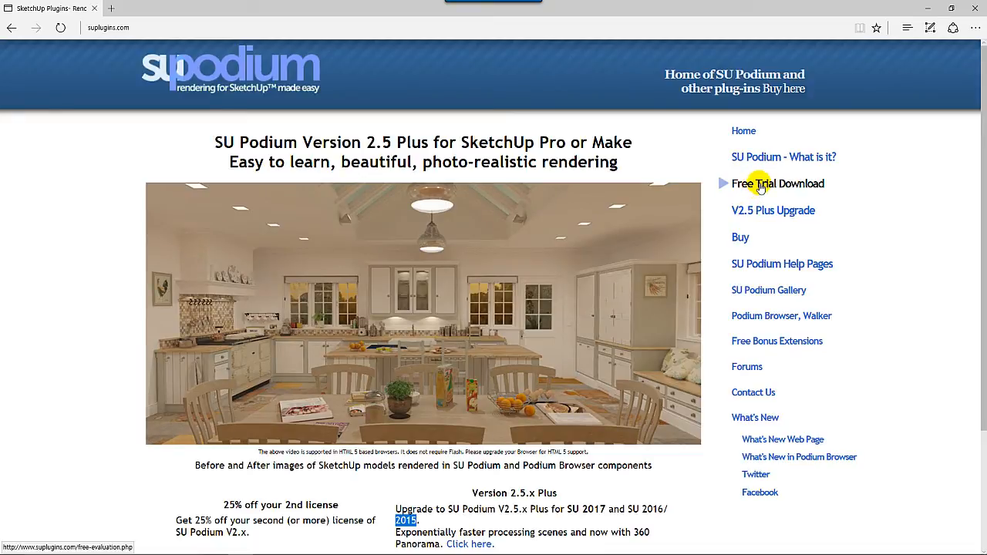
click(761, 188)
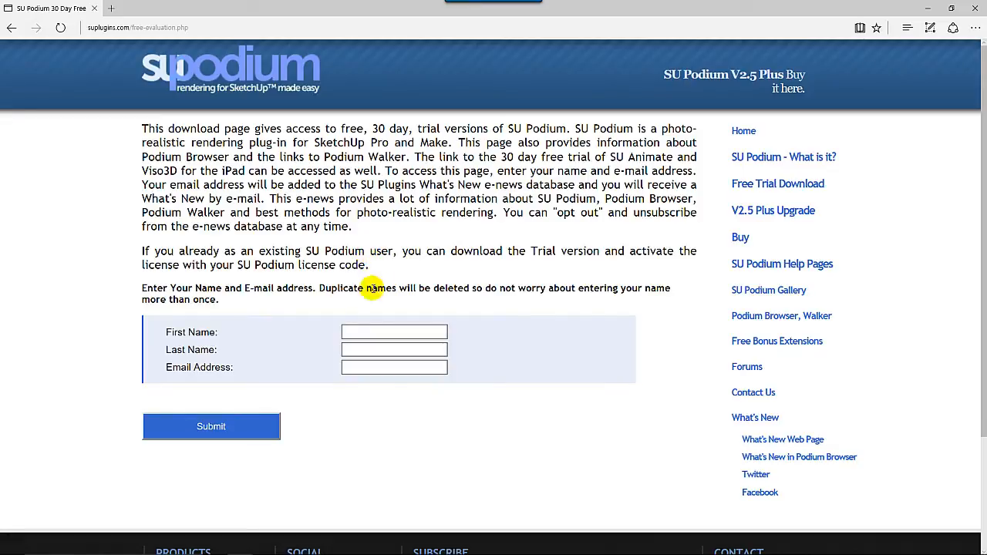
Fill in the trial form with the first name, last name and e-mail address, and submit it
click(357, 331)
click(352, 347)
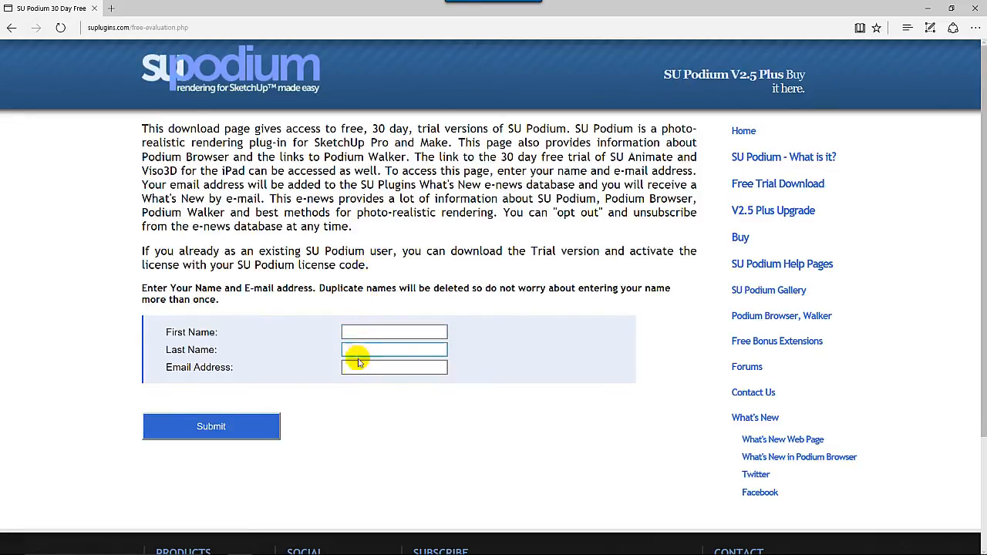
click(358, 369)
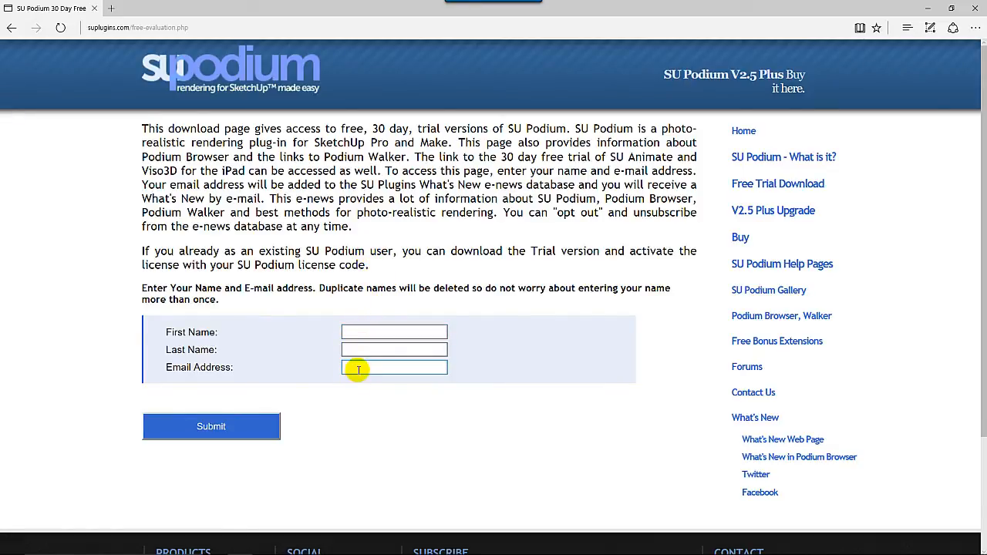
click(371, 332)
click(353, 350)
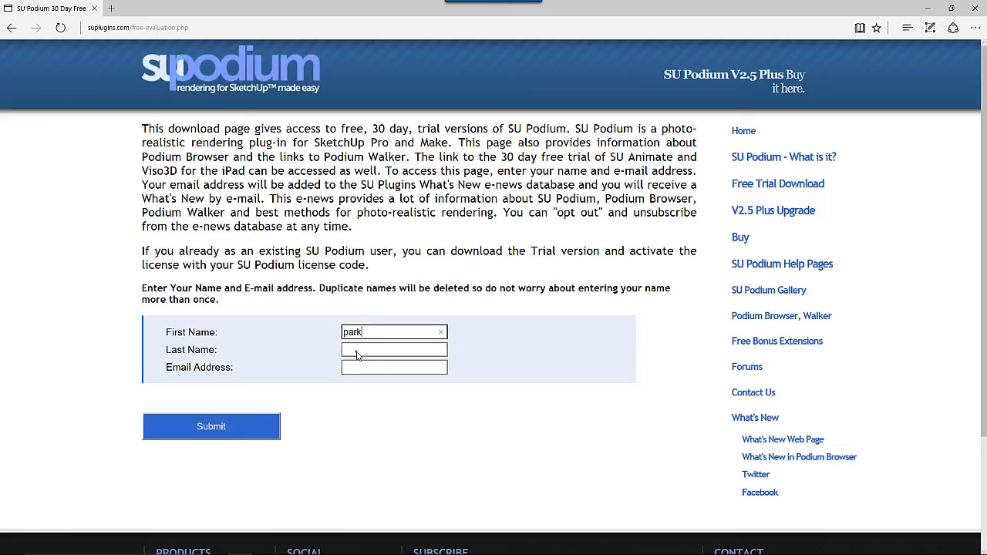
click(356, 351)
click(361, 369)
click(359, 368)
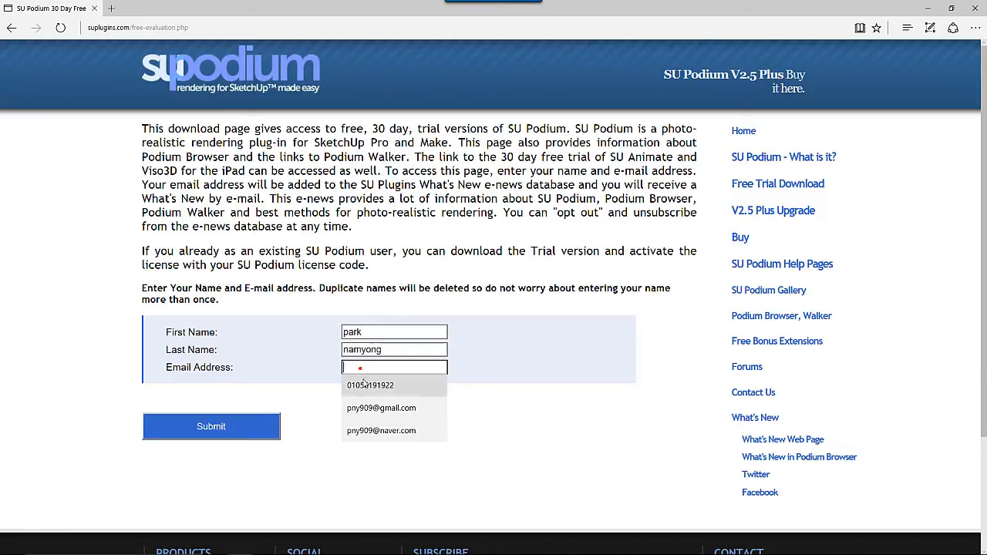
click(378, 431)
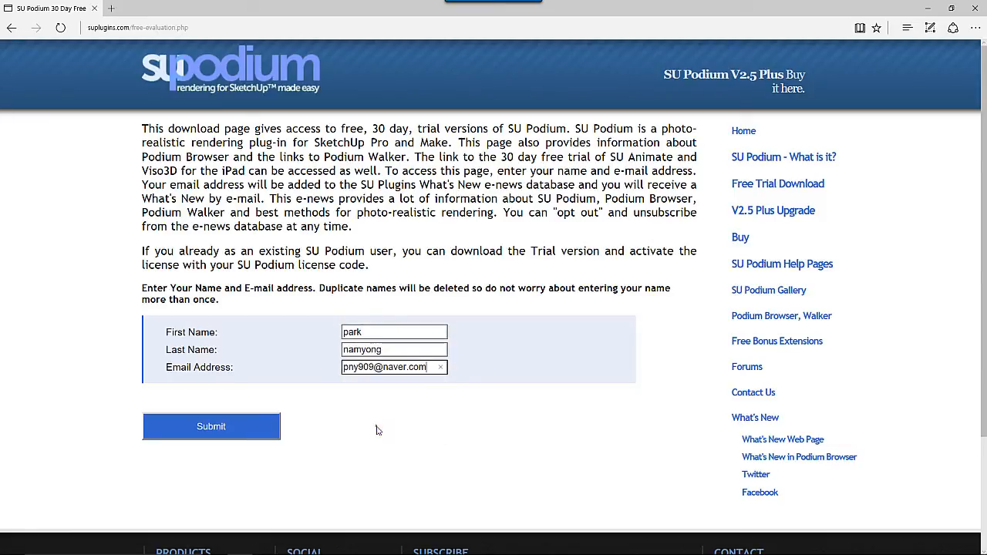
click(234, 428)
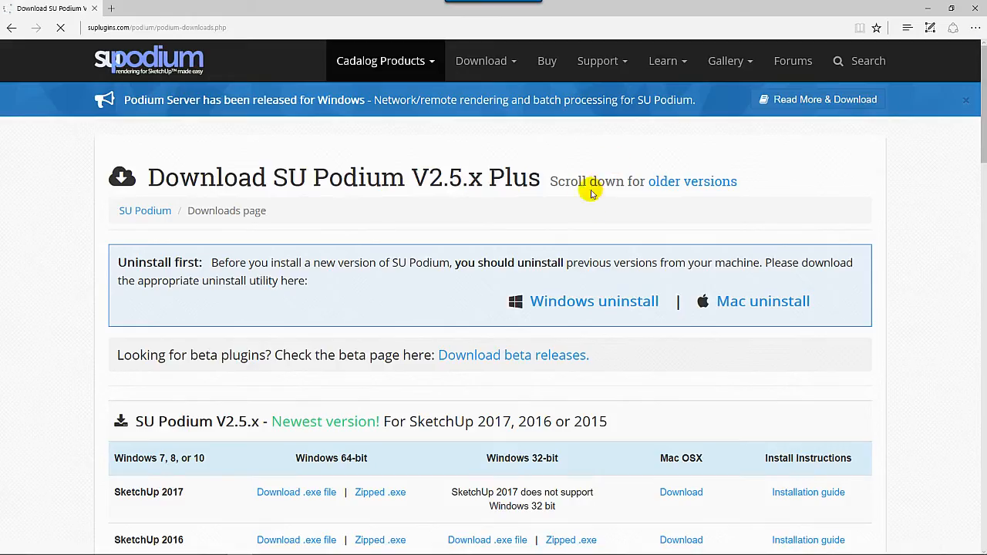
Examine the download page for the uninstall notice and the SU Podium installers offered for each SketchUp version and operating system
scroll(370, 220, down, 2)
scroll(391, 202, up, 2)
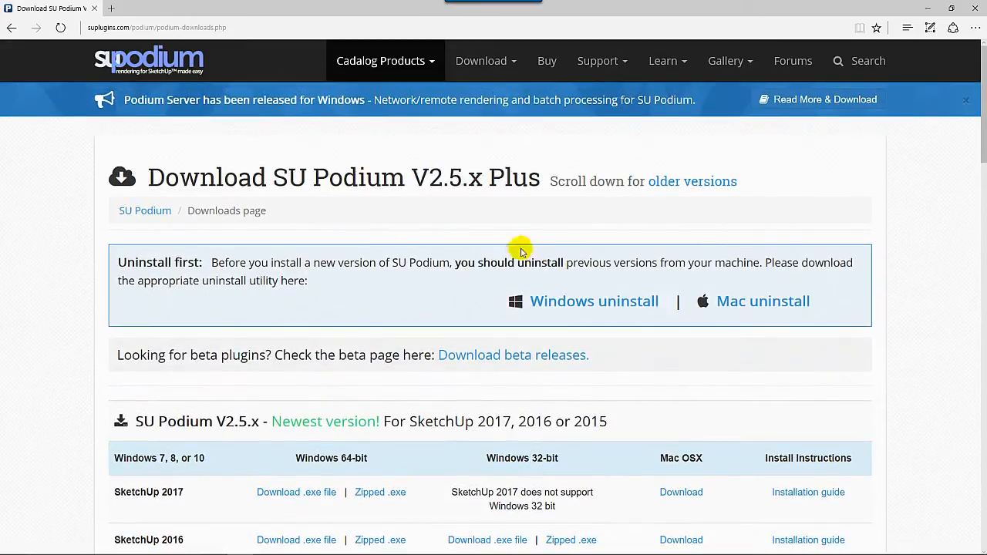
scroll(341, 205, down, 2)
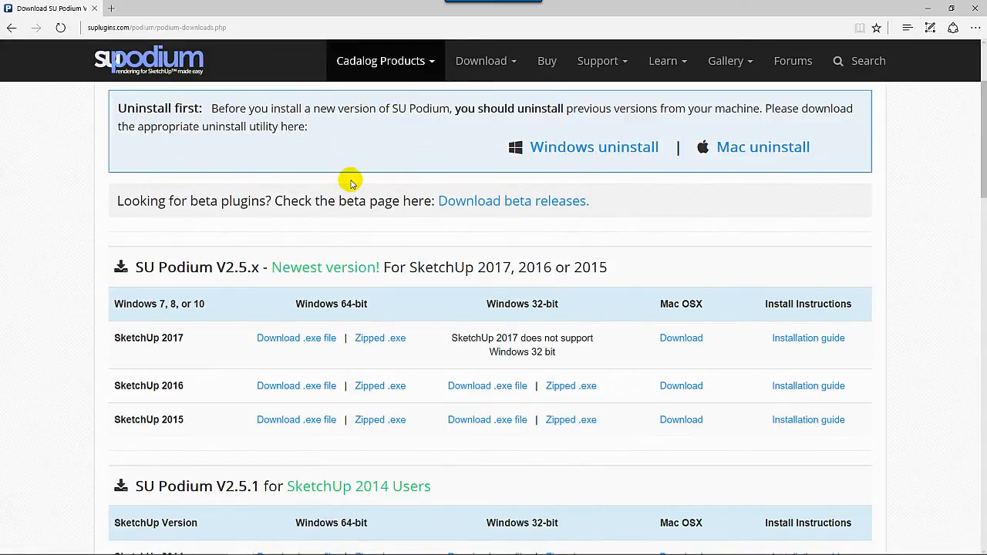
scroll(351, 183, down, 2)
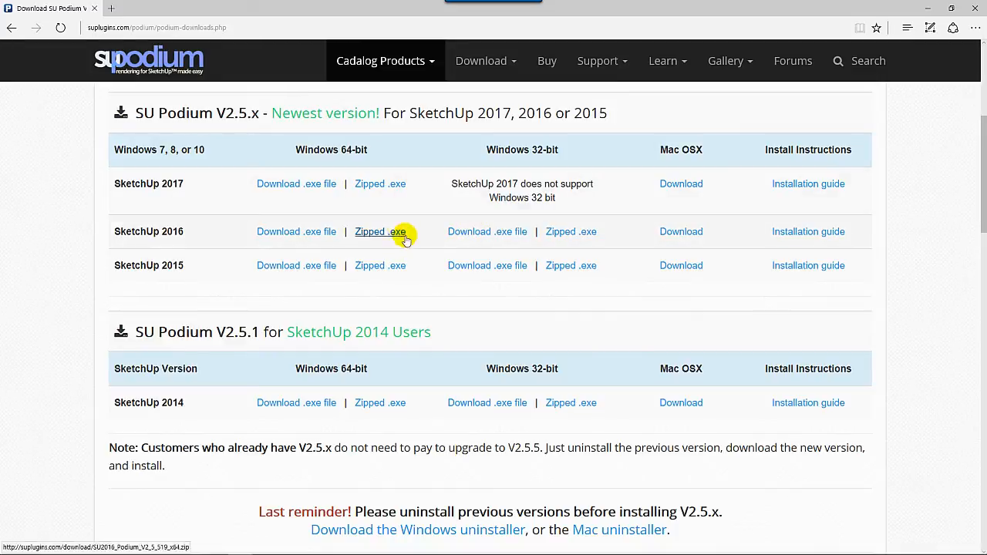
scroll(368, 194, up, 1)
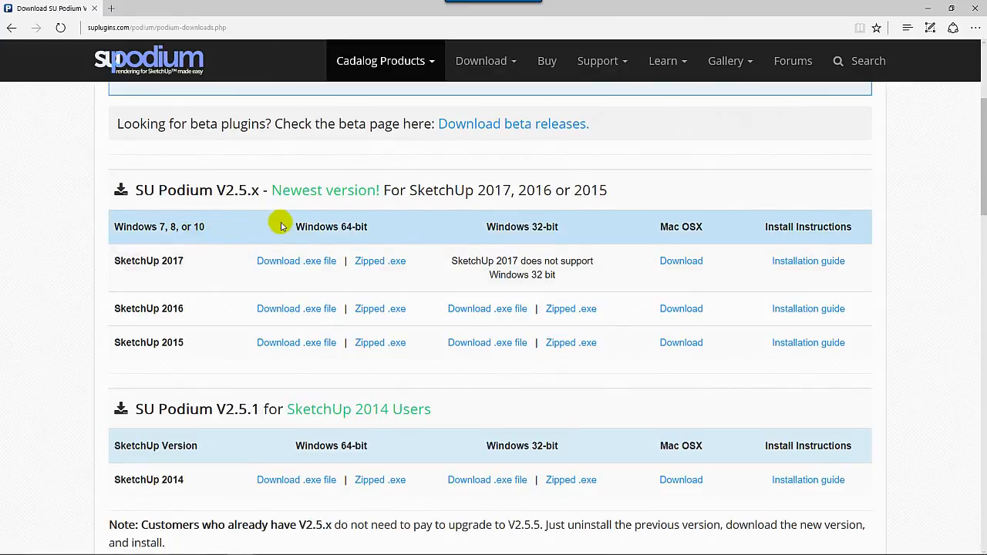
scroll(298, 210, down, 1)
scroll(299, 210, down, 1)
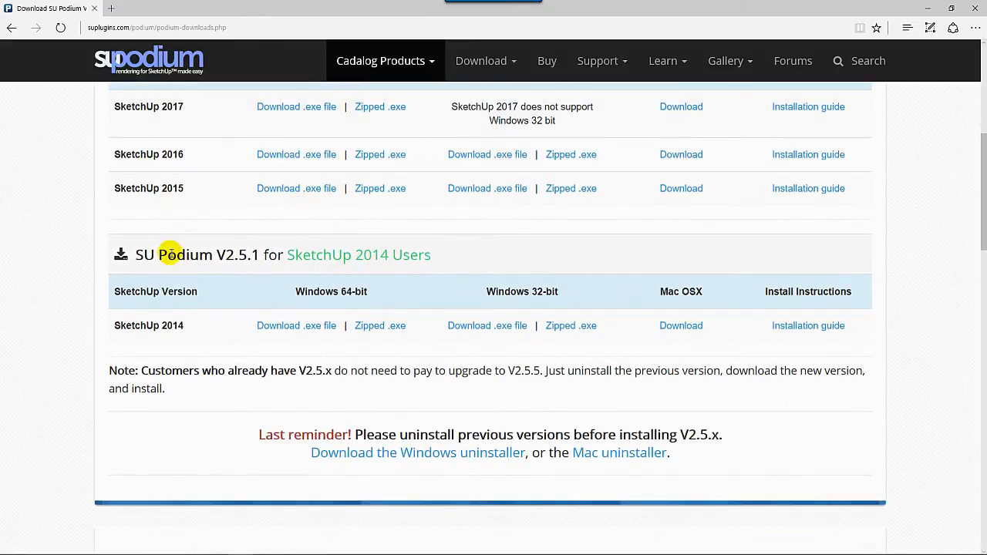
scroll(327, 250, up, 3)
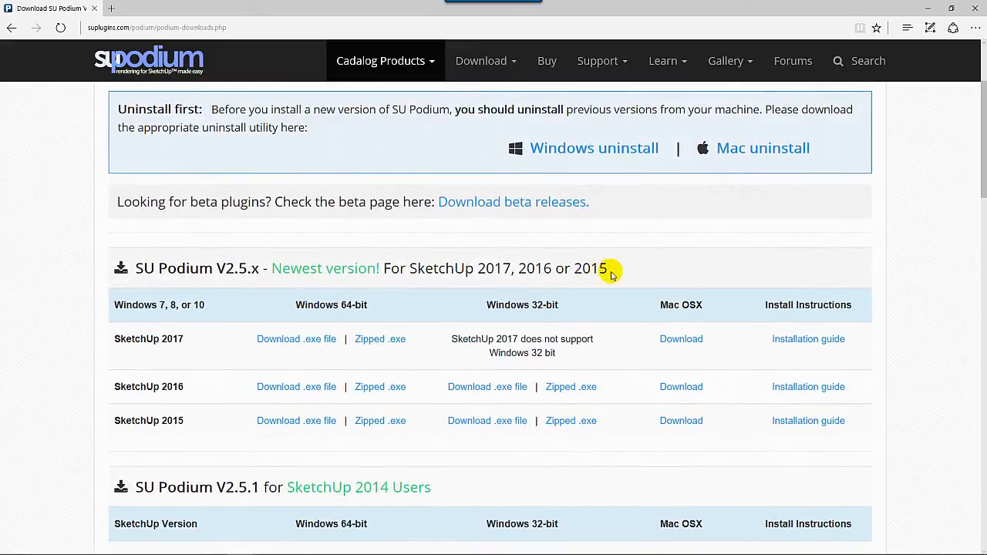
scroll(304, 247, down, 2)
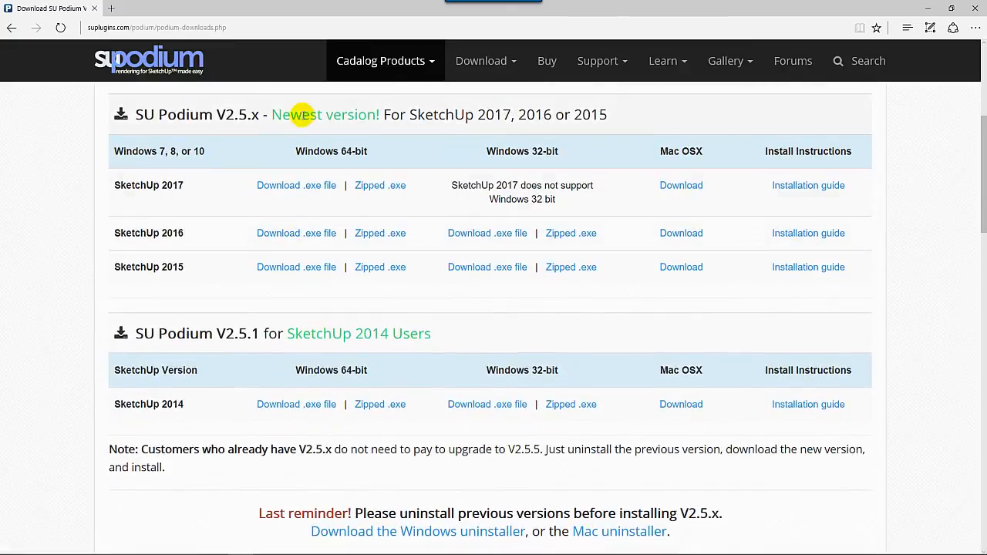
scroll(209, 216, down, 1)
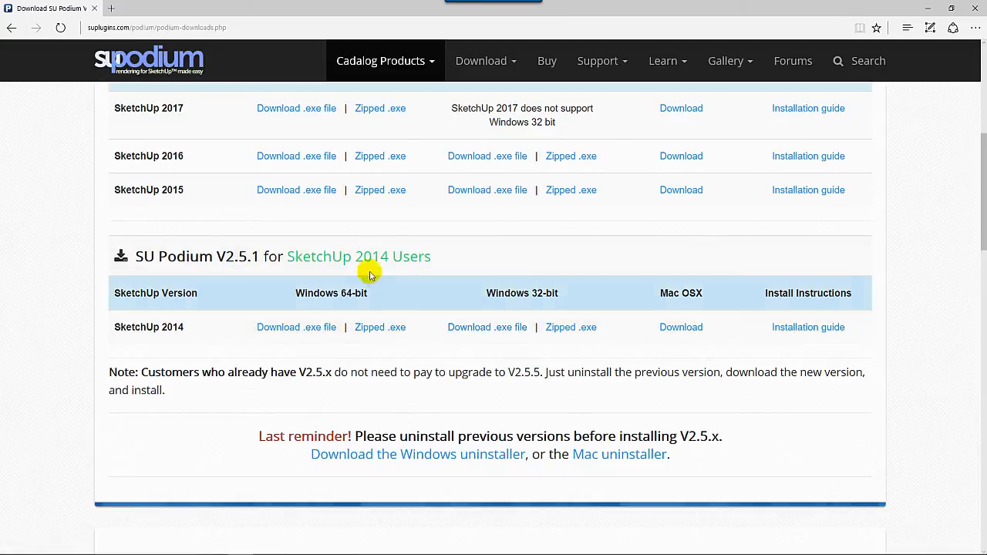
scroll(353, 249, up, 2)
scroll(352, 249, down, 1)
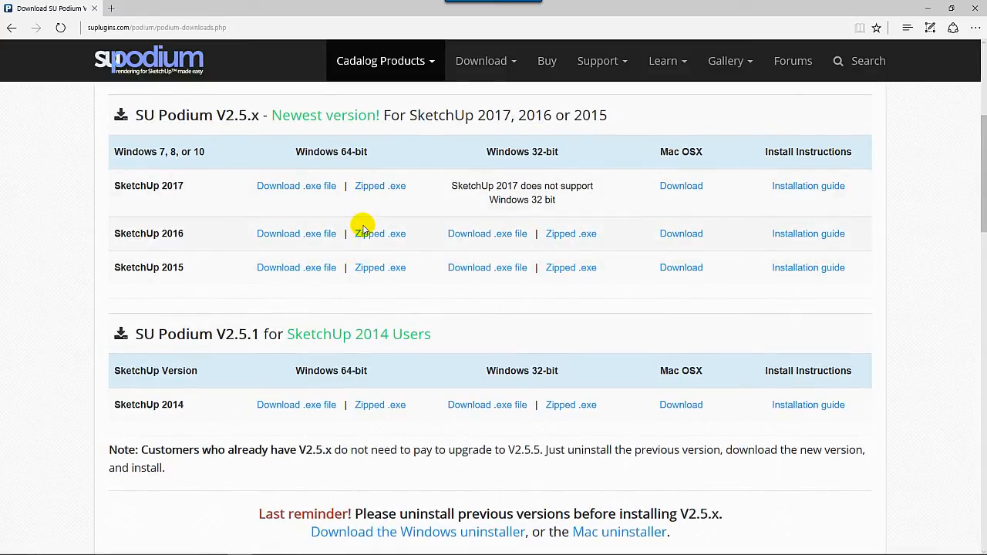
scroll(375, 282, up, 3)
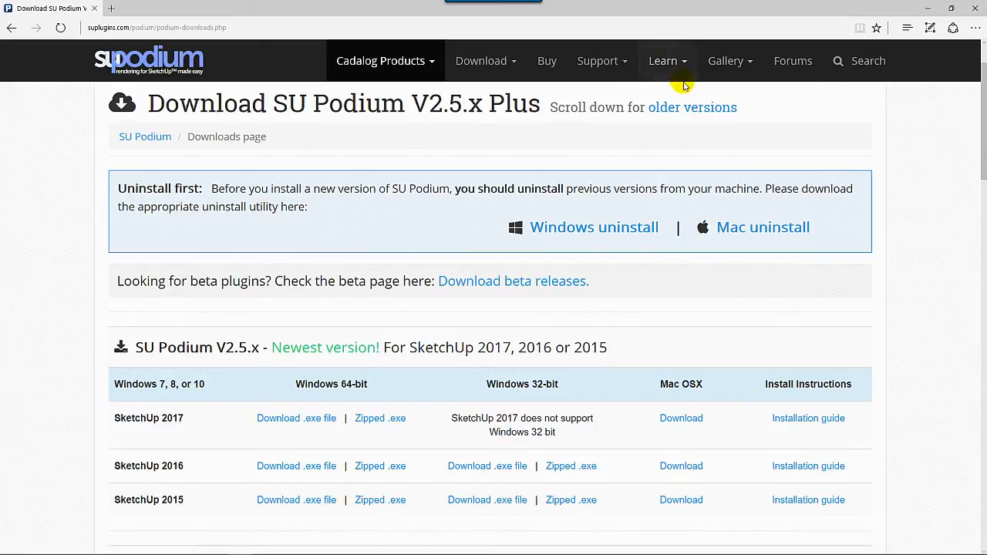
Minimize the browser and the presentation, launch SketchUp Pro 2017 with the default template, and decline opening the auto-saved file
click(927, 8)
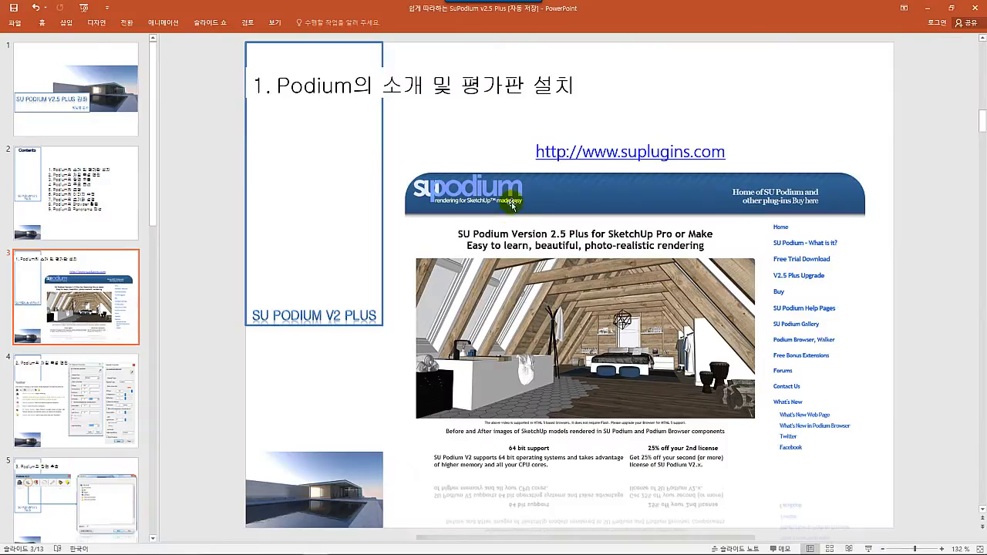
click(127, 306)
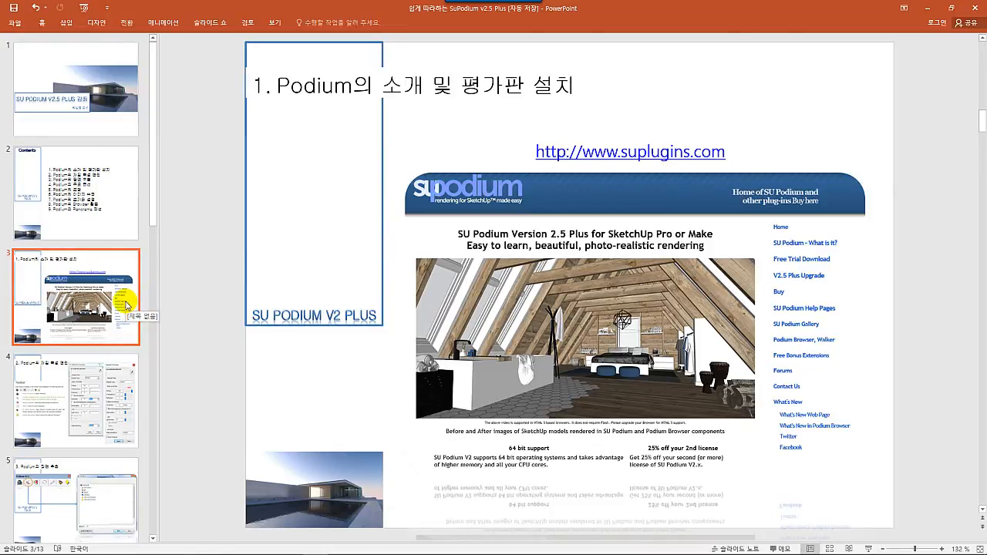
click(925, 13)
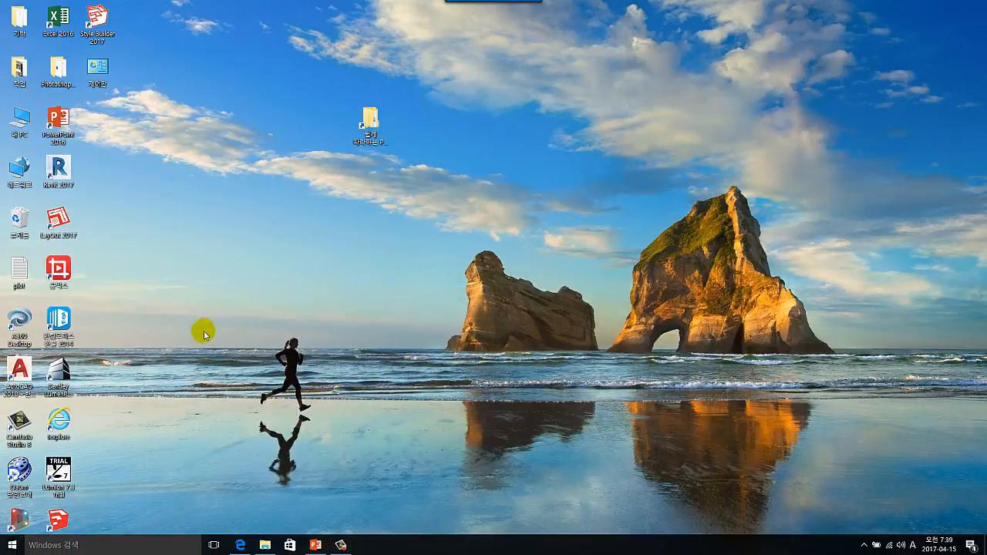
mouse_move(61, 521)
mouse_down()
mouse_move(452, 174)
mouse_move(448, 122)
mouse_up()
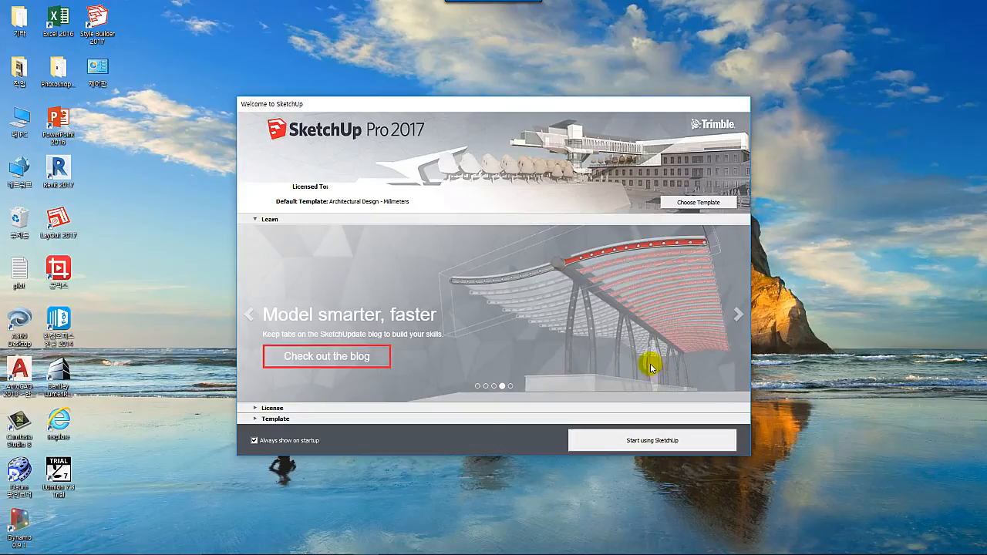
click(635, 439)
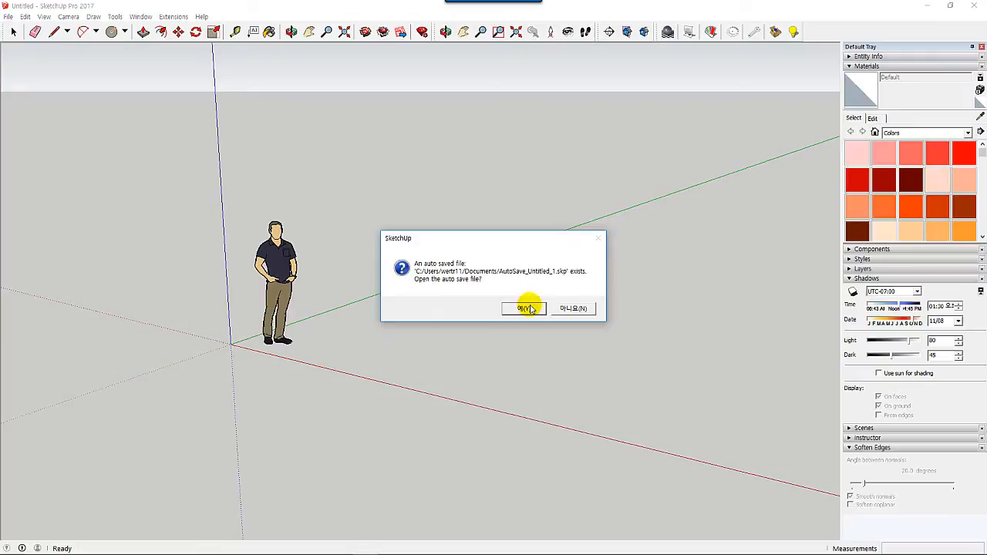
click(570, 310)
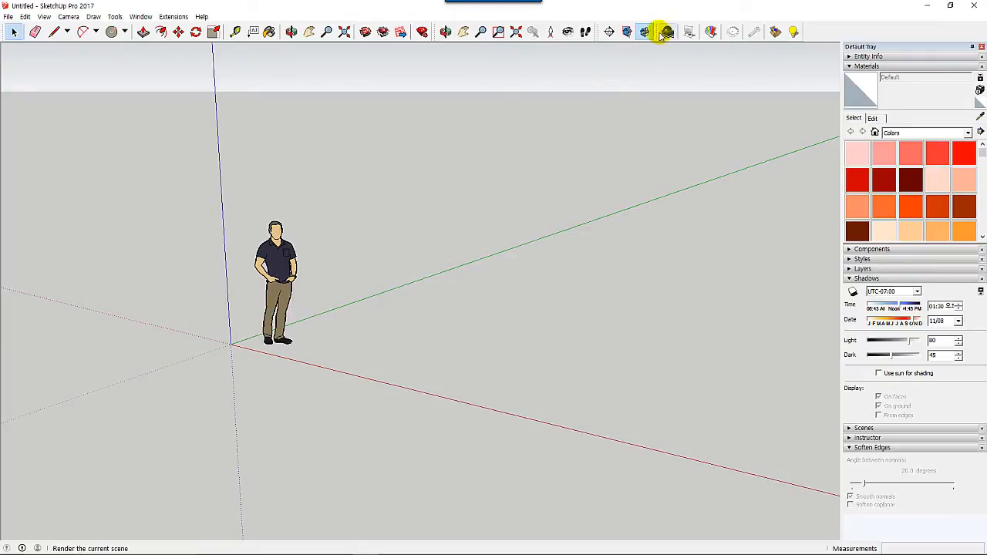
Undock the Podium V2.5 toolbar and float it over the upper middle of the drawing area
drag(655, 35, 200, 75)
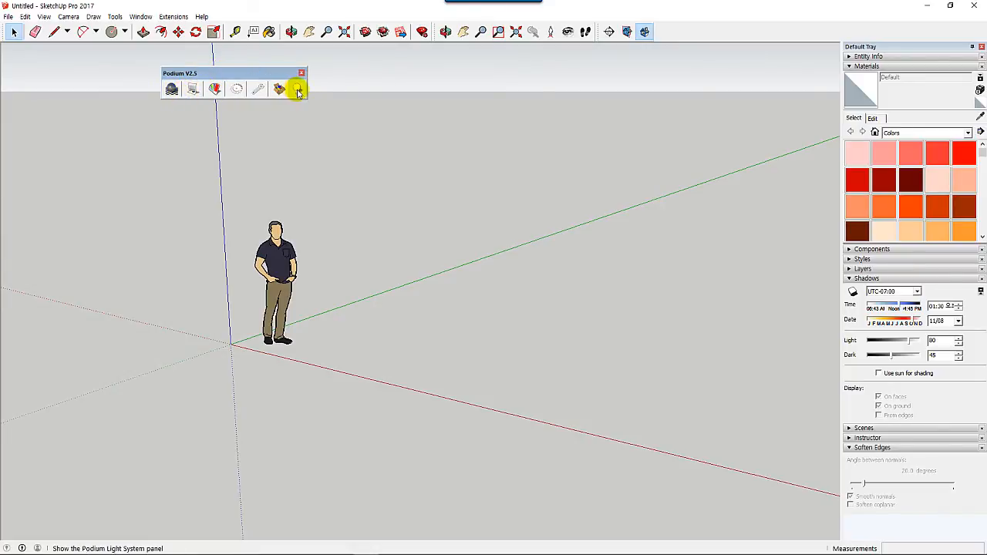
drag(277, 74, 509, 139)
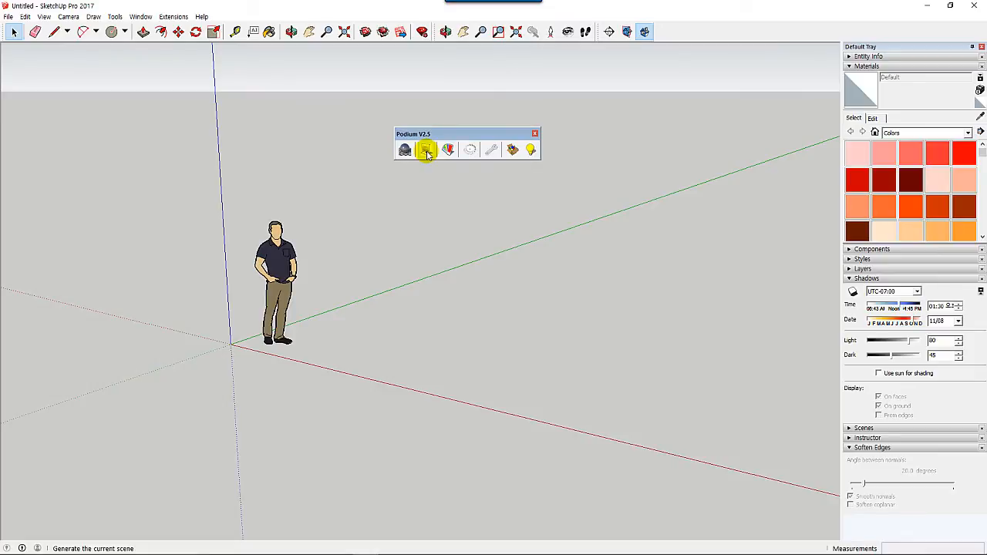
Review the Output and Environment settings in the SU Podium V2.5 Plus options, and close them without changes
click(470, 150)
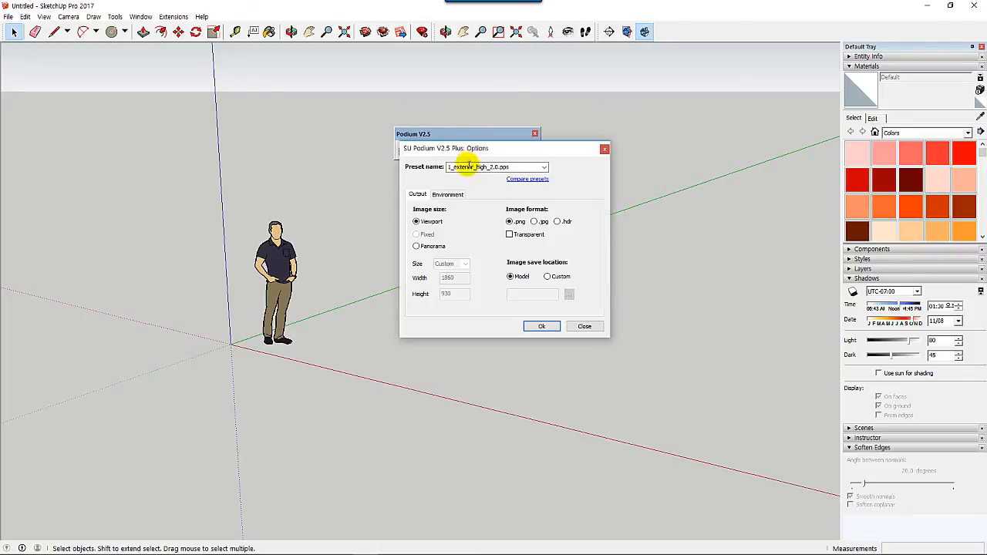
drag(484, 139, 532, 198)
click(465, 242)
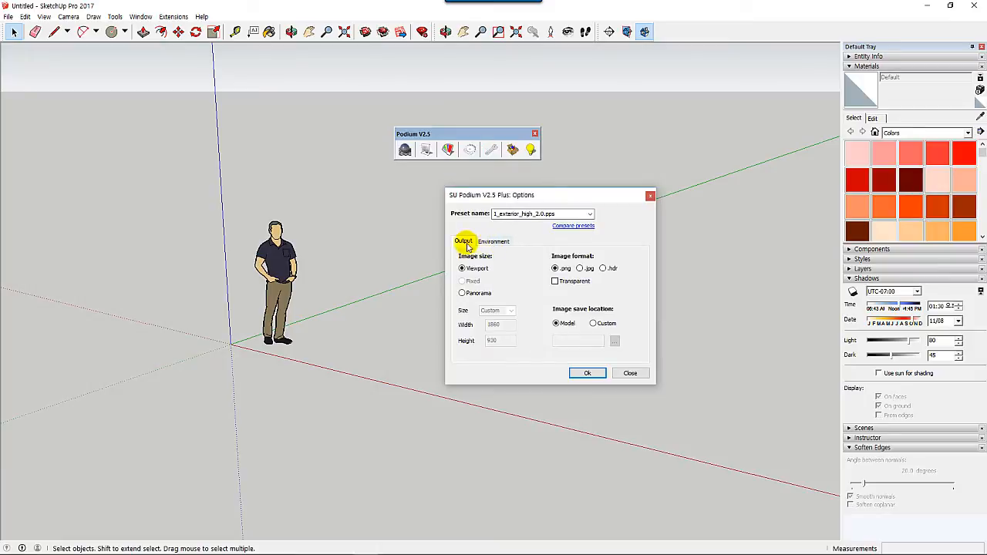
click(491, 241)
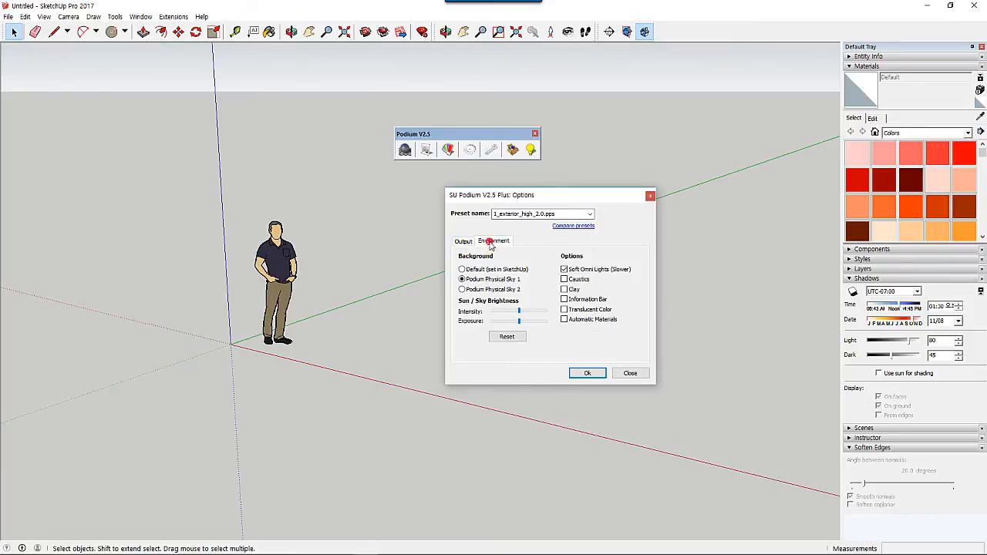
click(463, 241)
click(493, 242)
click(634, 378)
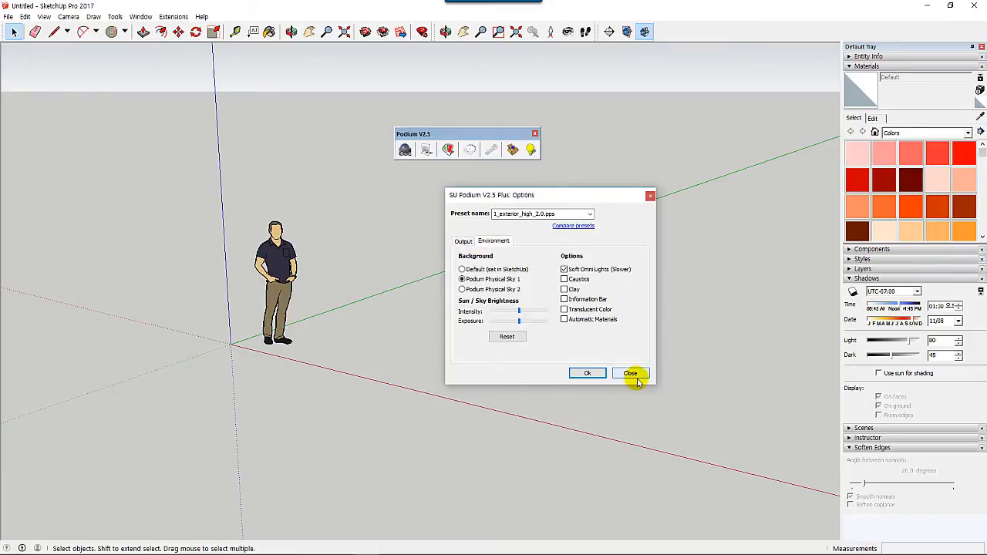
click(634, 375)
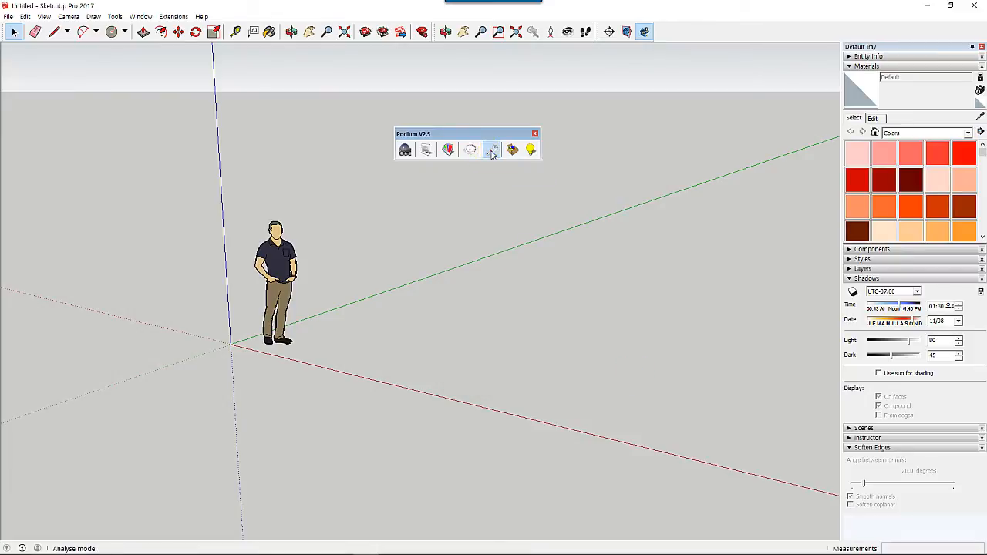
Run the Podium model analysis on the current scene, review its results, and close the report
click(492, 152)
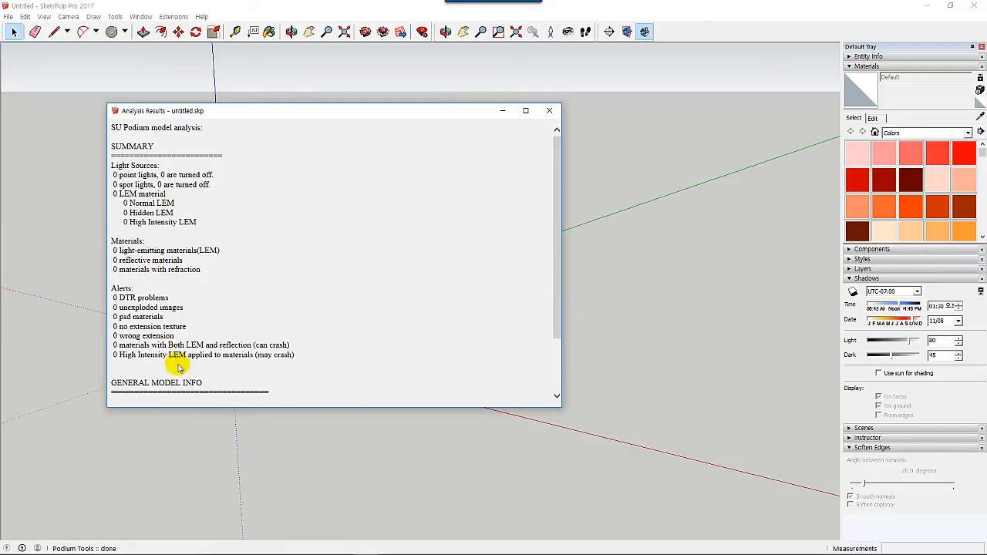
click(548, 110)
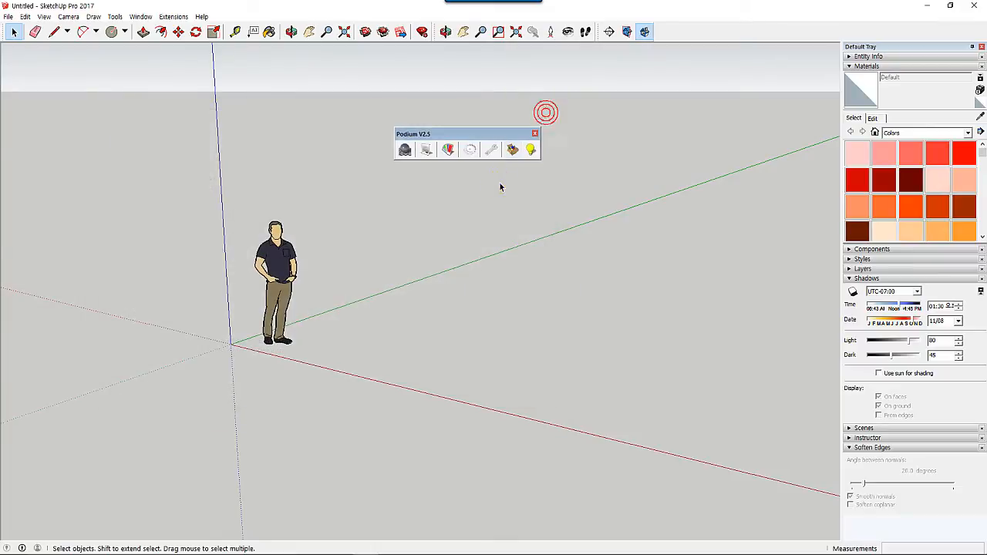
Open the SU Podium Browser, move its window over the middle of the drawing area, and browse the Fabric materials
click(511, 150)
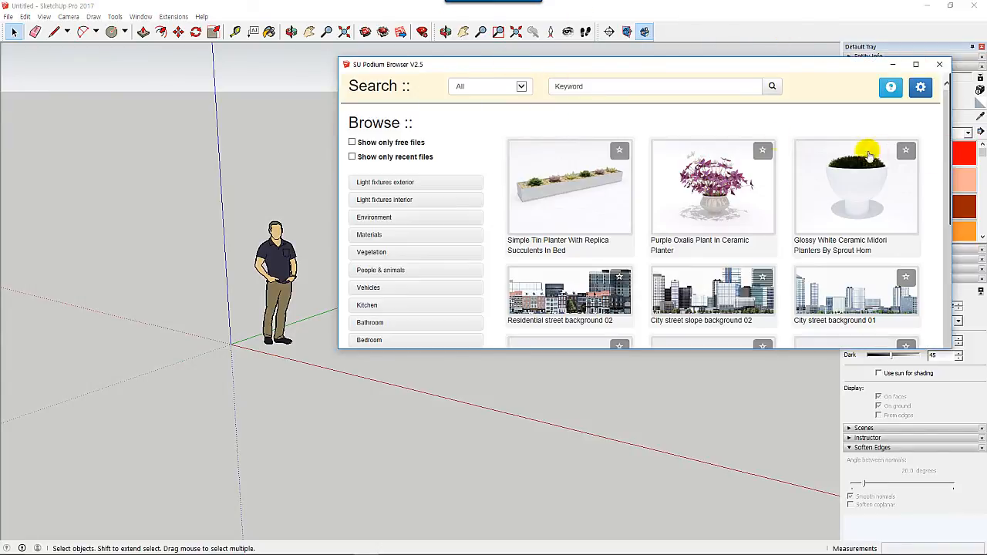
drag(694, 68, 580, 93)
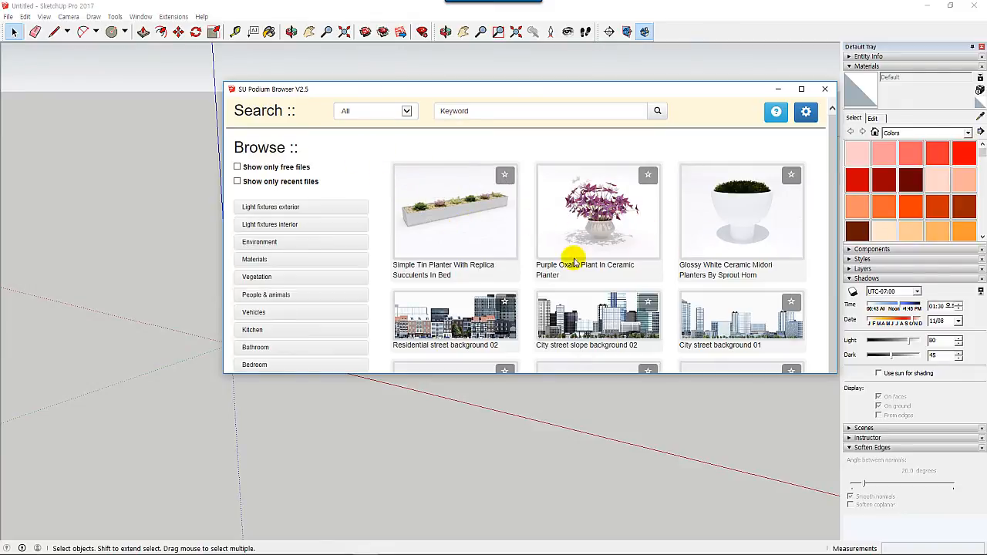
click(264, 264)
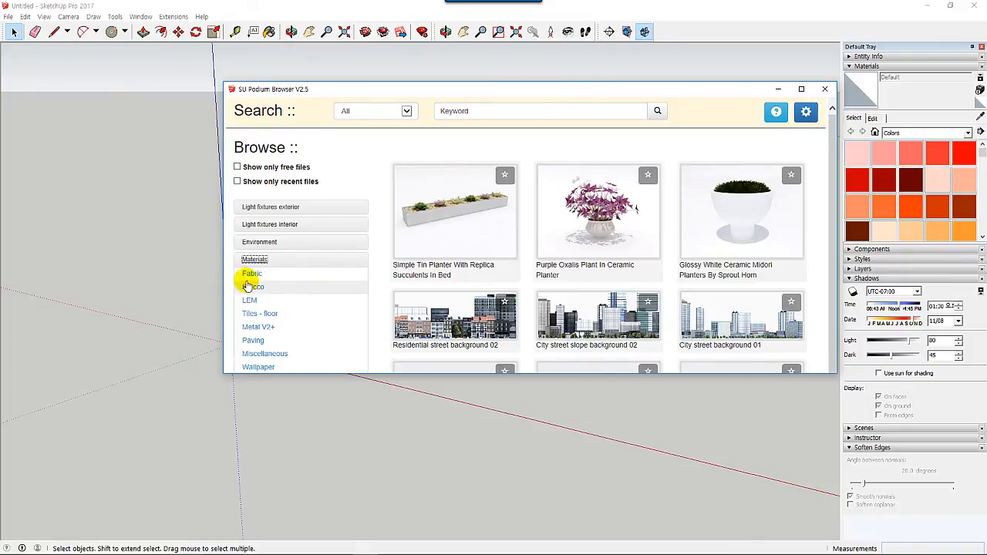
click(250, 276)
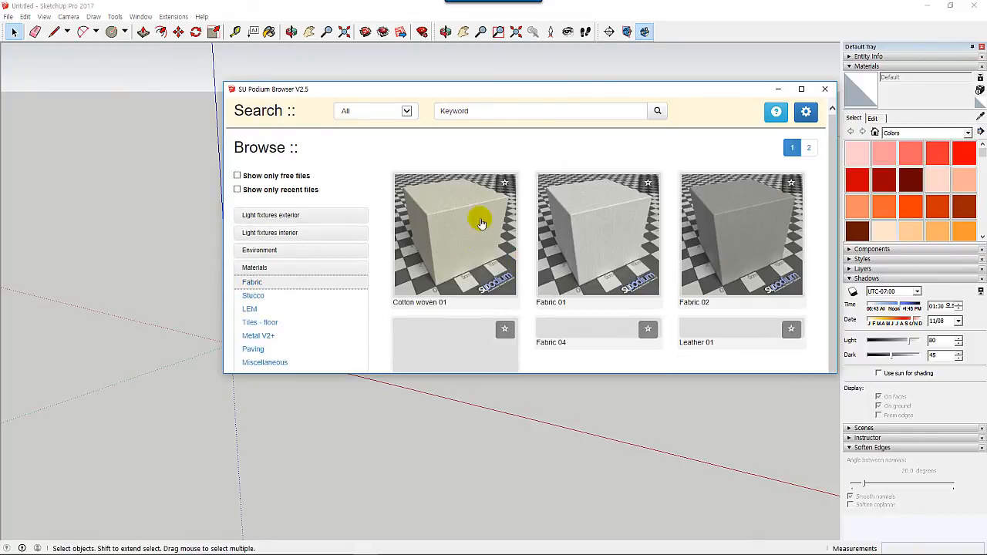
Browse the Point lights among the interior light fixtures in the Podium Browser
click(278, 239)
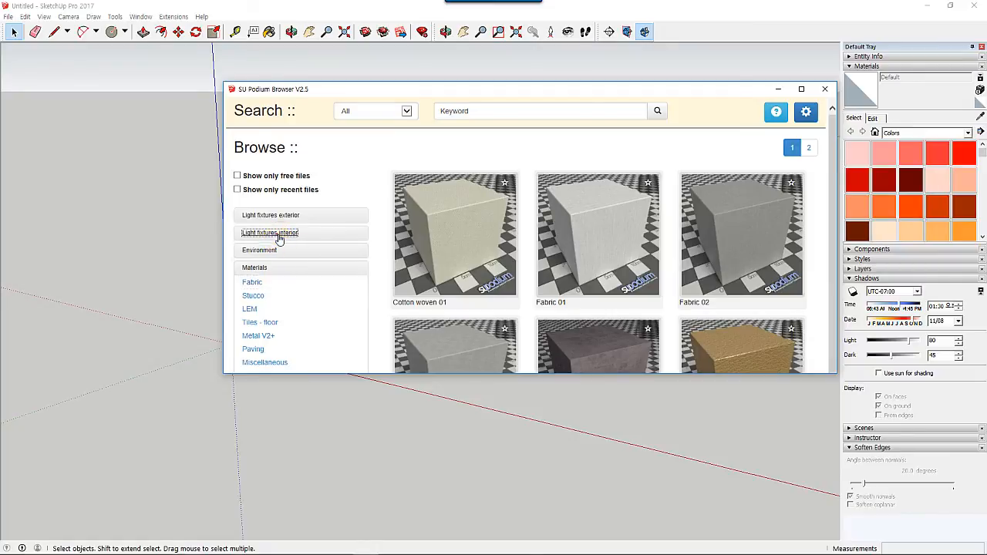
click(264, 250)
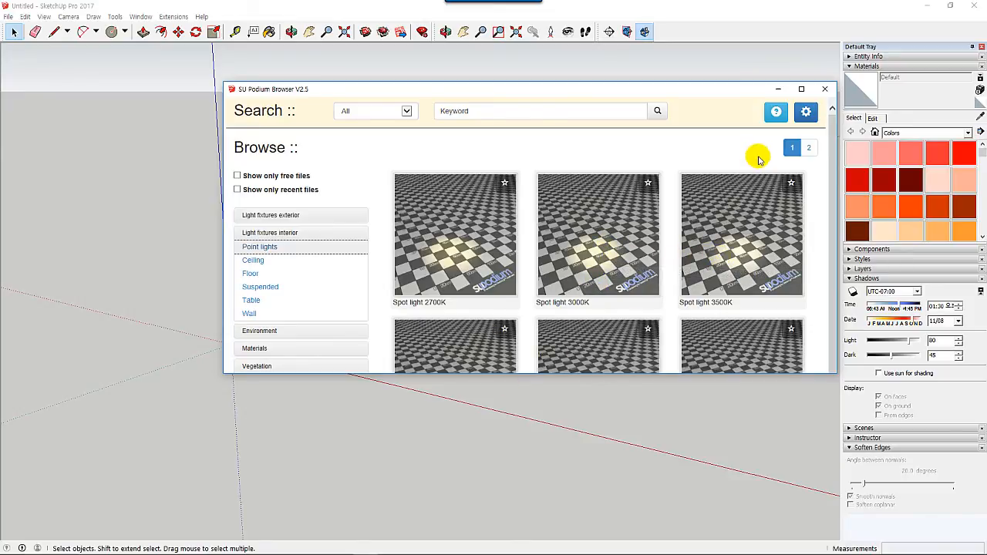
scroll(663, 243, down, 3)
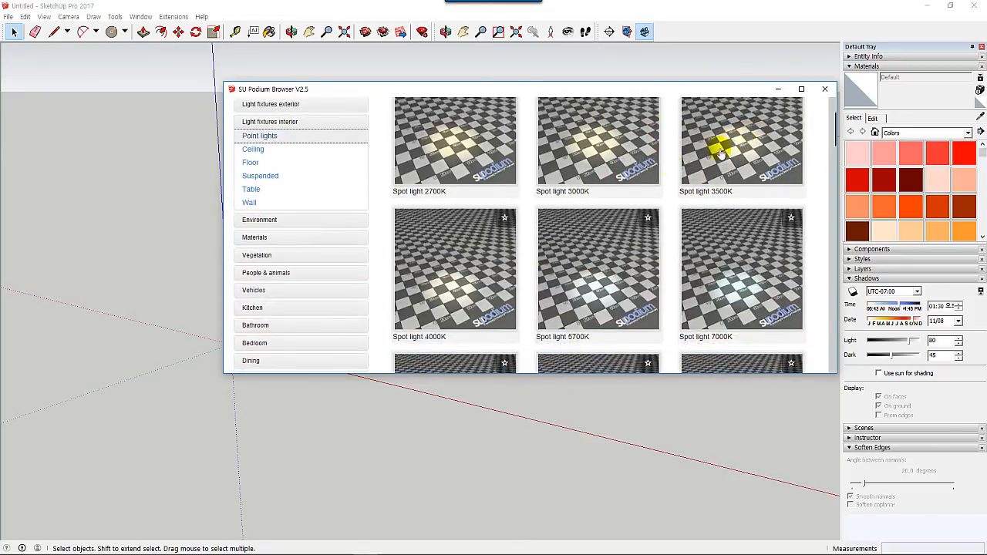
scroll(617, 205, up, 3)
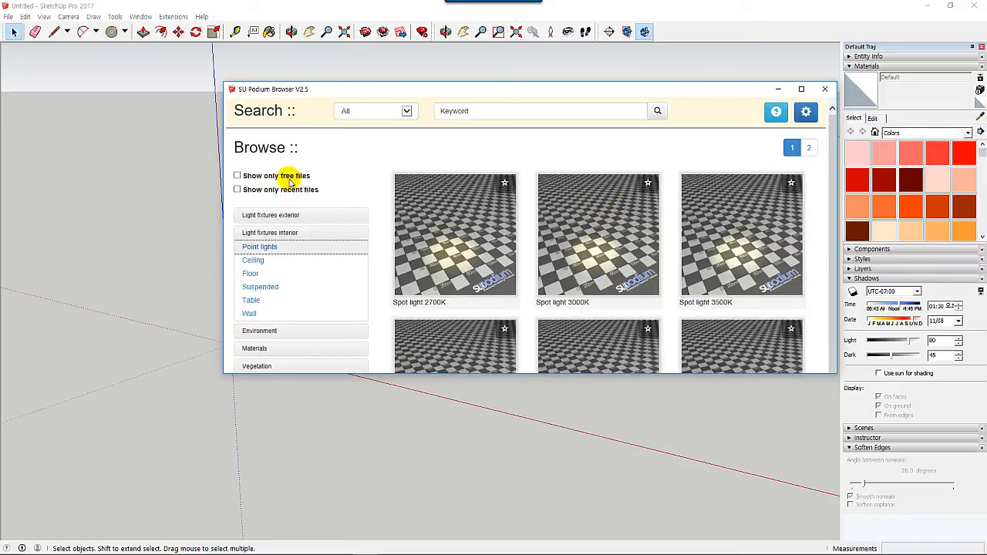
Filter the point lights to show only free files, look through them, and close the Podium Browser
click(239, 177)
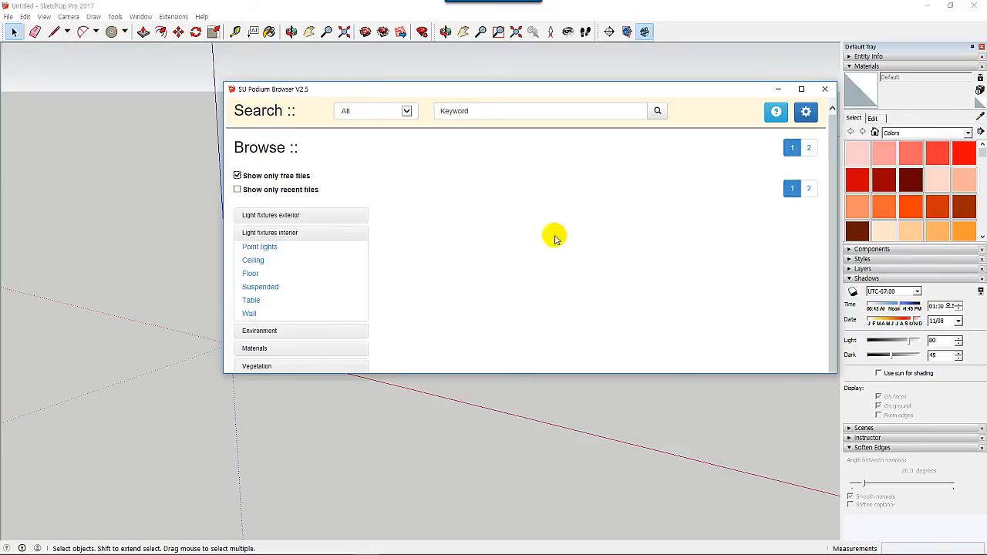
scroll(563, 274, down, 10)
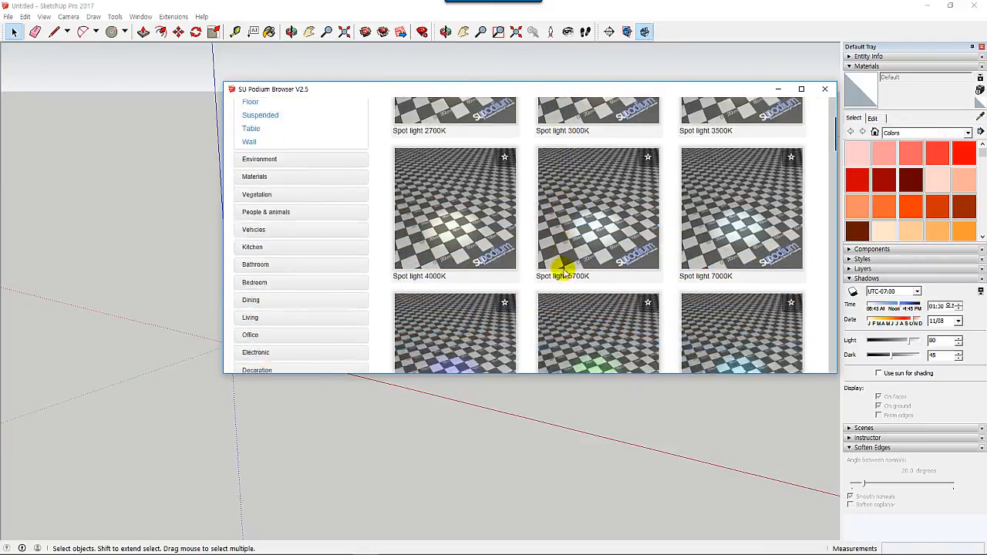
scroll(562, 274, down, 3)
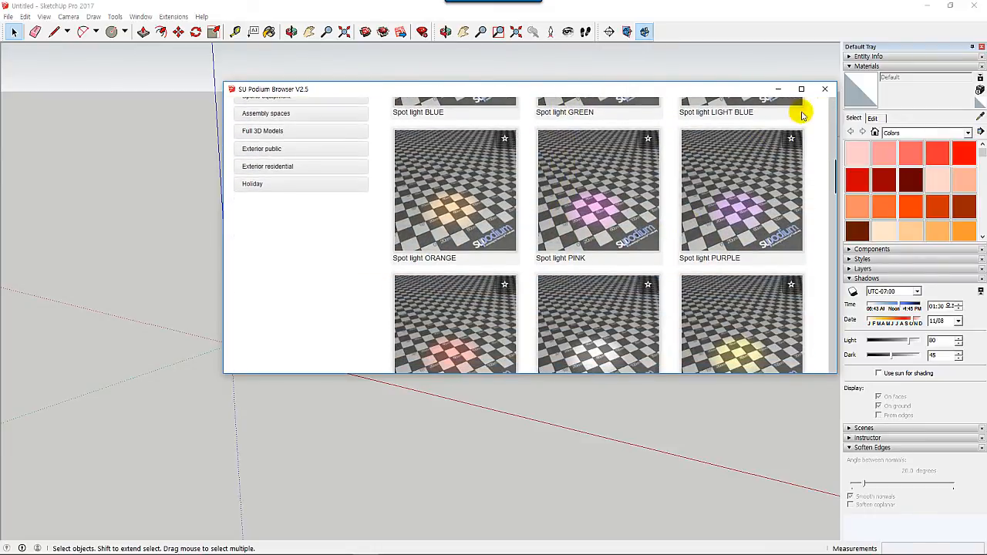
click(824, 89)
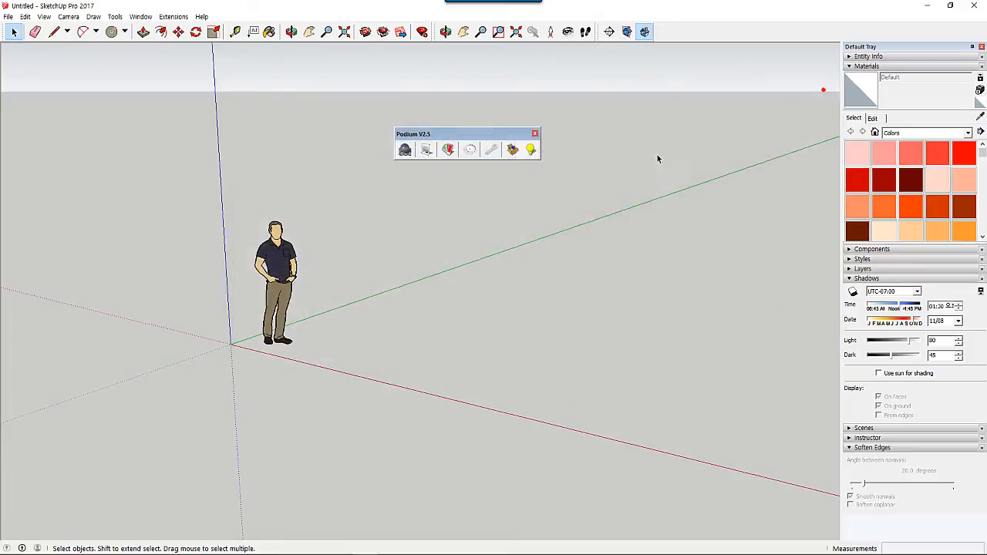
Open the Podium Light System, place it below the Podium toolbar to review its light settings, and close it unchanged
click(531, 151)
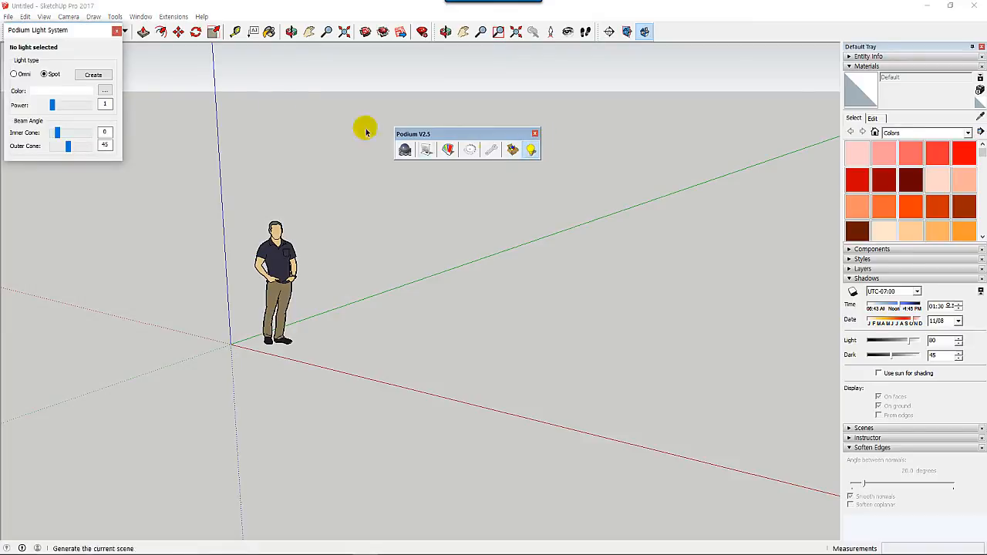
drag(59, 36, 455, 188)
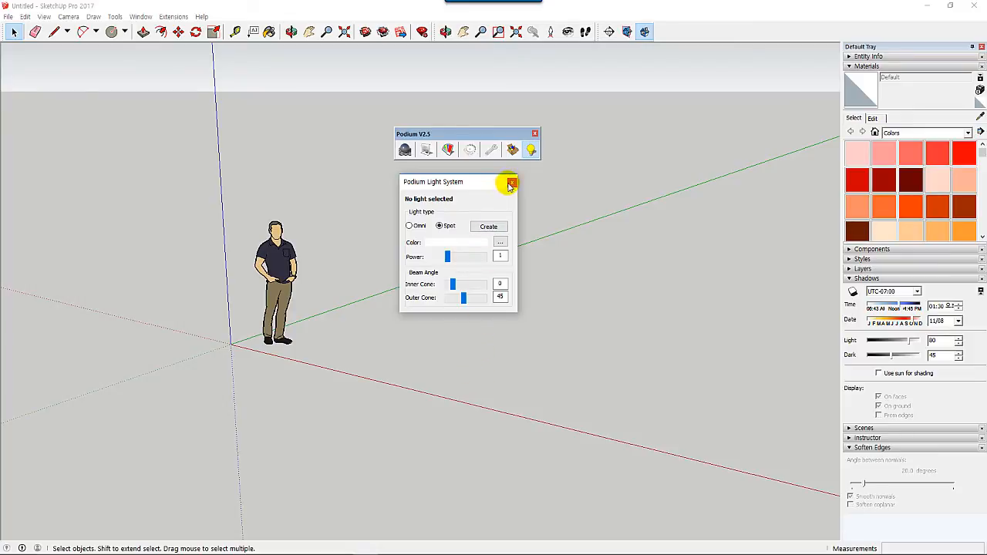
click(512, 184)
Move the Podium V2.5 toolbar to just above the human figure, minimize SketchUp, and switch to the PowerPoint presentation
drag(452, 136, 304, 122)
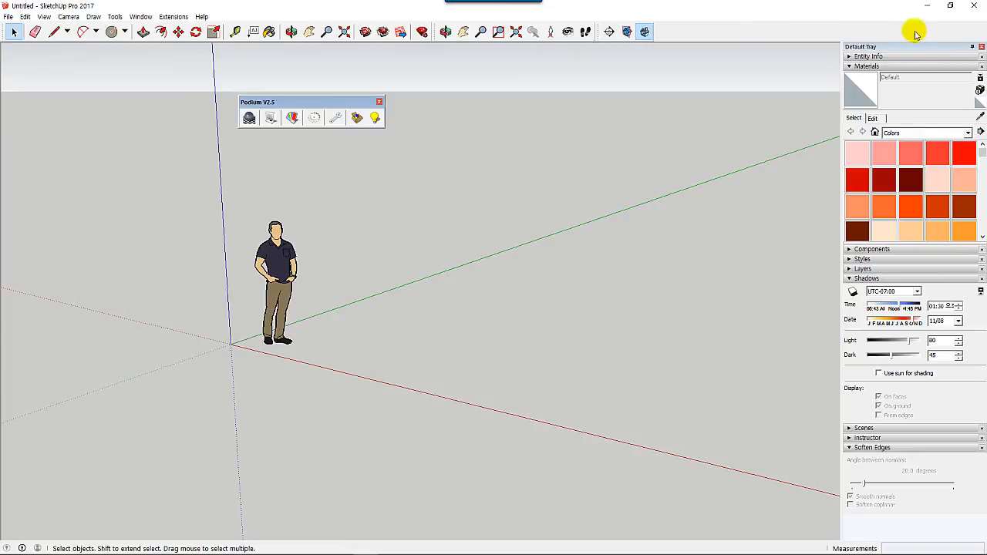
click(926, 6)
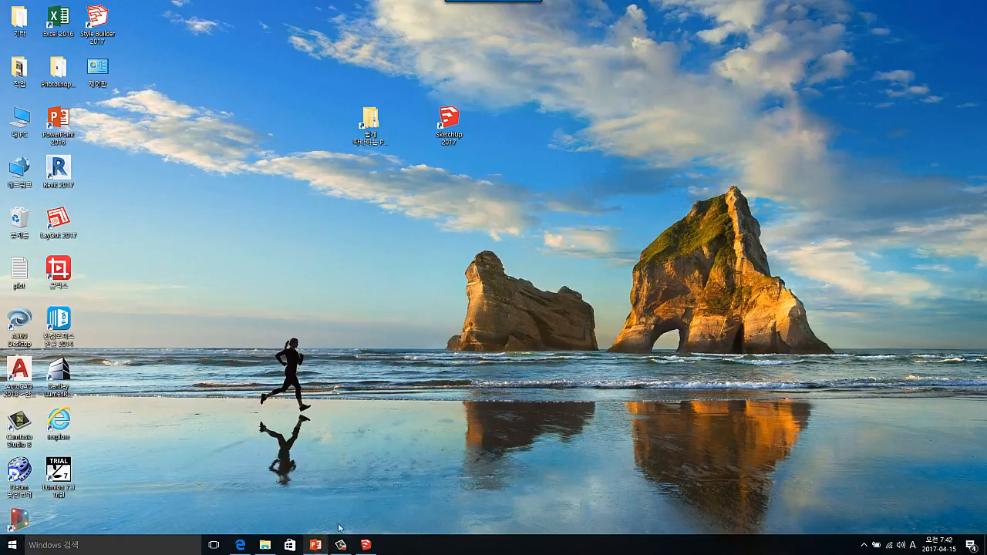
click(316, 545)
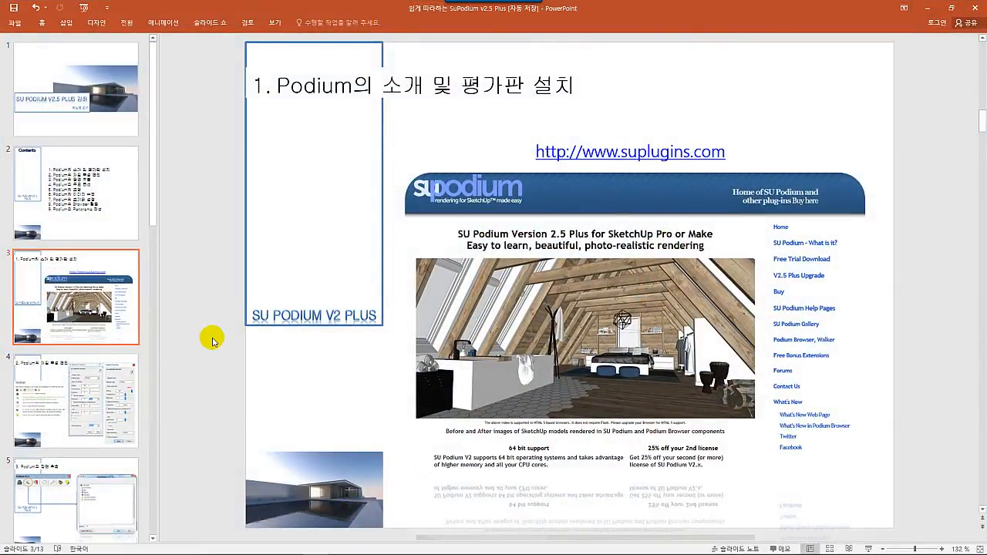